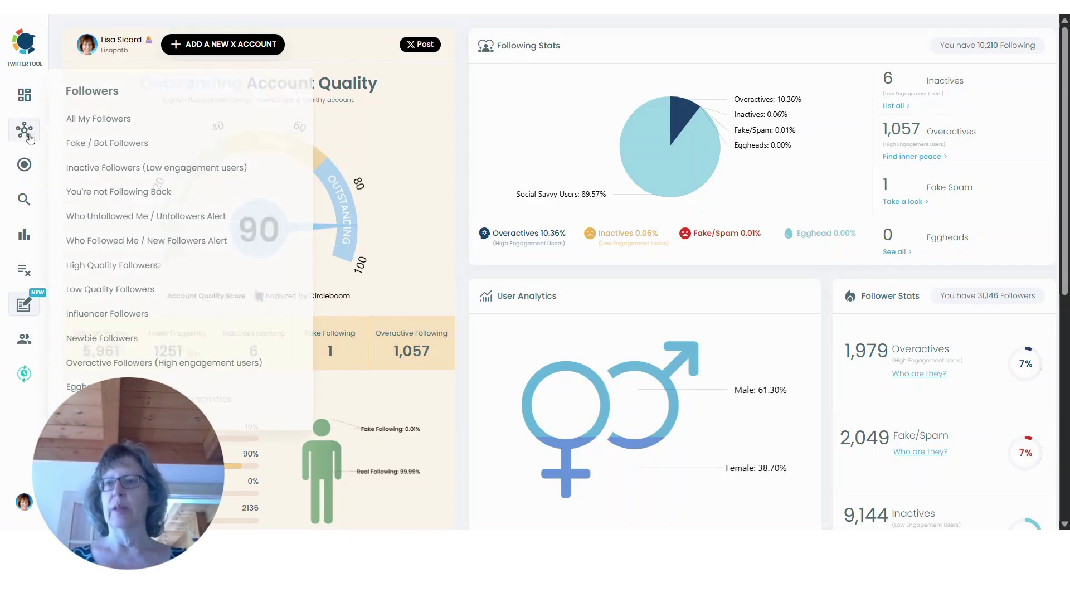
- On the last fake/spam followers page (21 of 21), remove Antonio Private X and Sam Heughan
{"action": "left_click", "coordinate": [71, 144]}
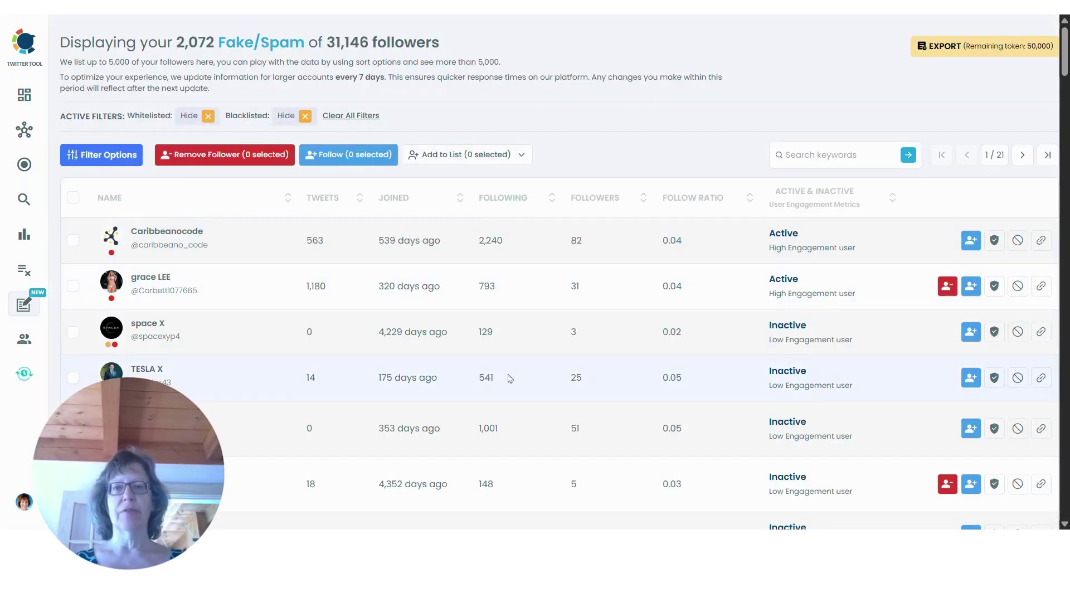
{"action": "scroll", "coordinate": [508, 378], "scroll_direction": "down", "scroll_amount": 3}
{"action": "scroll", "coordinate": [507, 379], "scroll_direction": "down", "scroll_amount": 2}
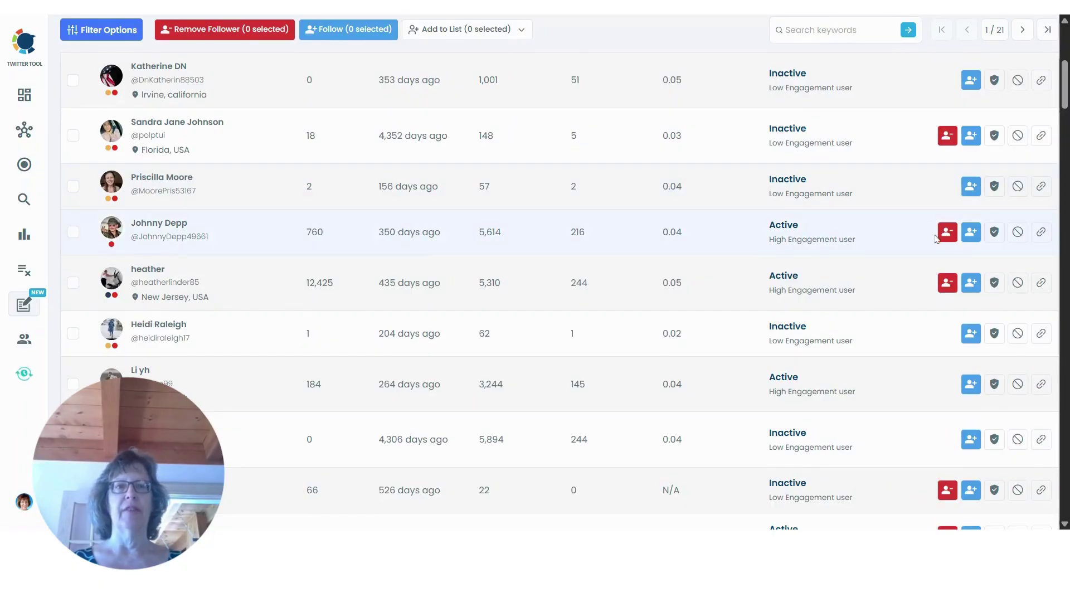
{"action": "scroll", "coordinate": [935, 239], "scroll_direction": "up", "scroll_amount": 5}
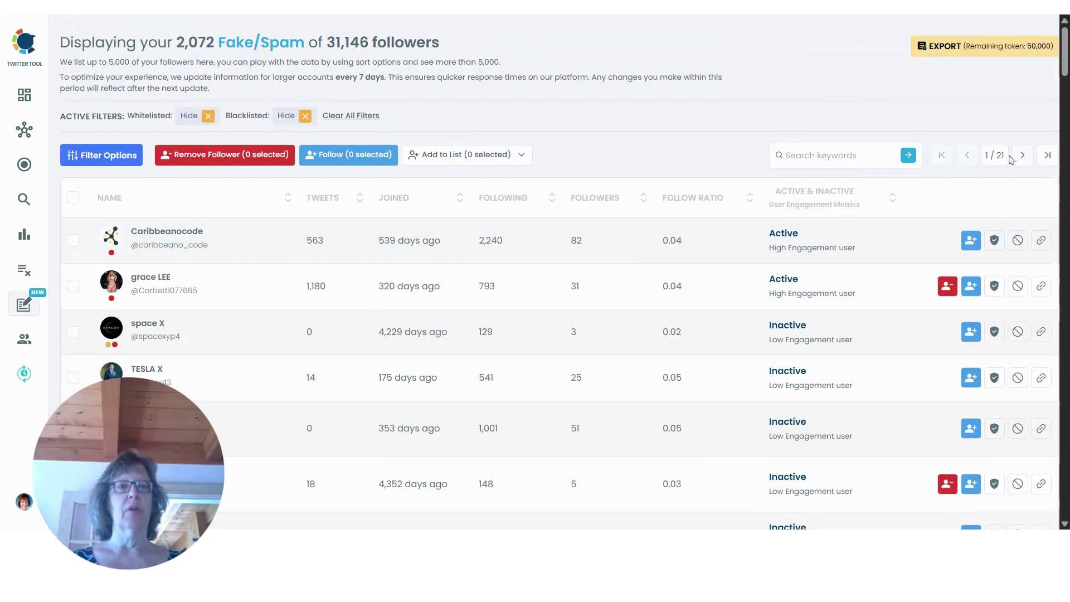
{"action": "left_click", "coordinate": [1046, 157]}
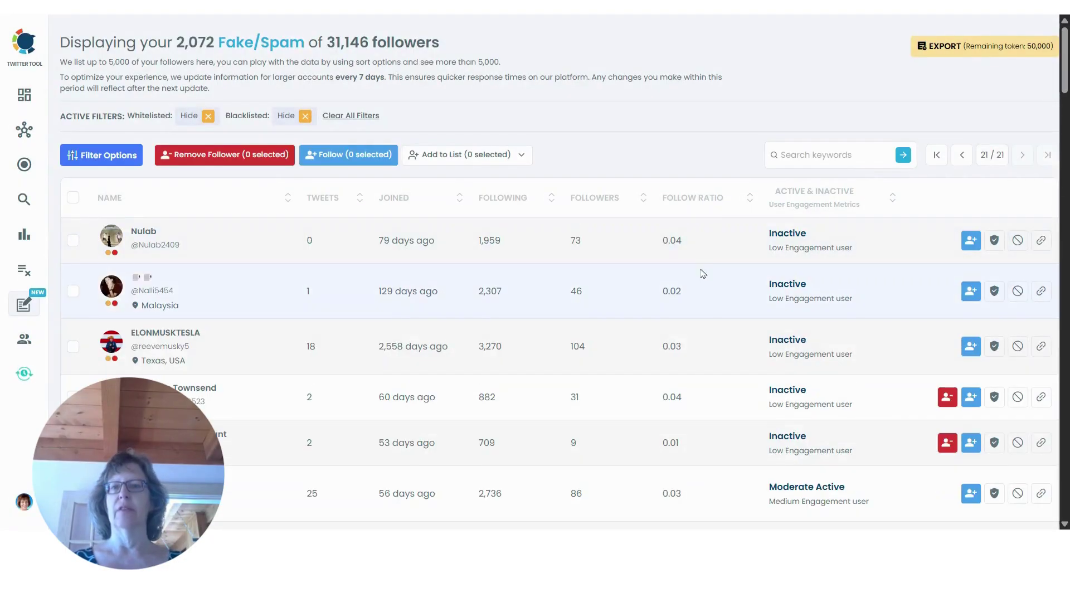
{"action": "scroll", "coordinate": [701, 273], "scroll_direction": "down", "scroll_amount": 2}
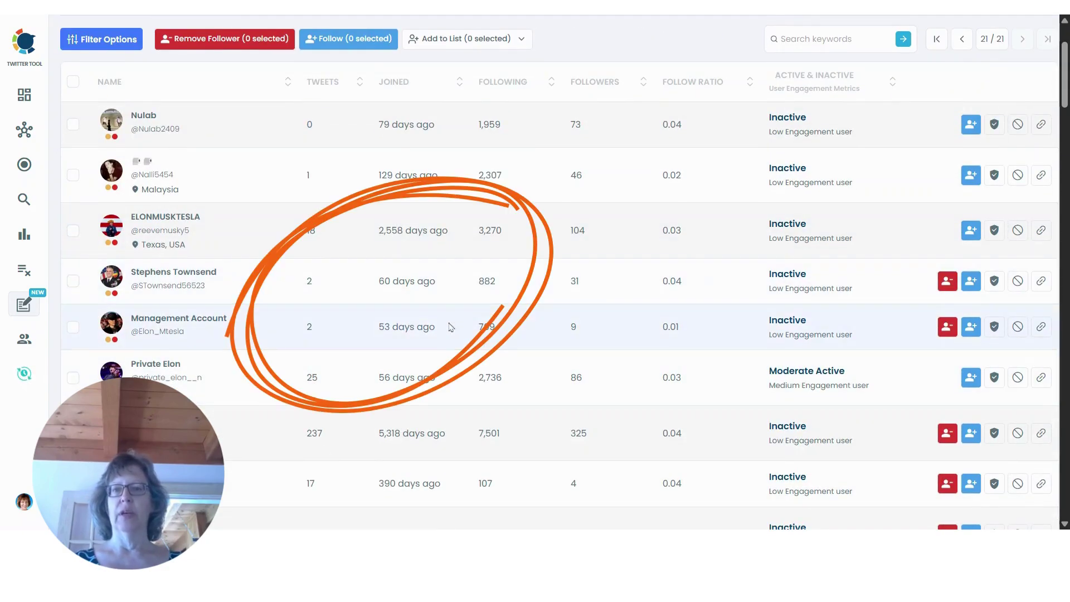
{"action": "scroll", "coordinate": [449, 327], "scroll_direction": "down", "scroll_amount": 1}
{"action": "scroll", "coordinate": [449, 327], "scroll_direction": "down", "scroll_amount": 3}
{"action": "scroll", "coordinate": [449, 327], "scroll_direction": "down", "scroll_amount": 2}
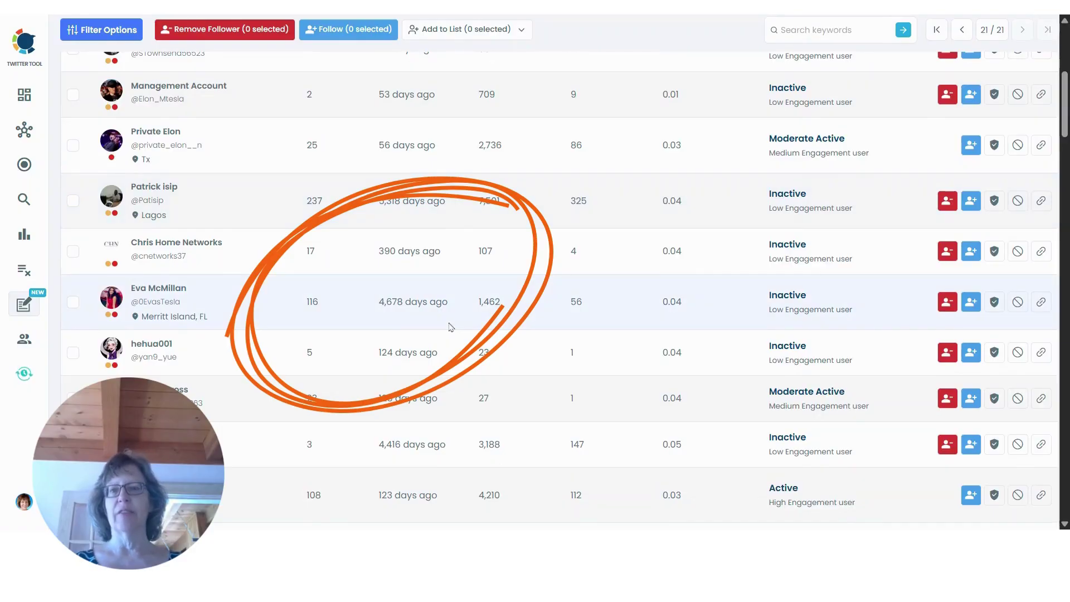
{"action": "scroll", "coordinate": [449, 327], "scroll_direction": "down", "scroll_amount": 1}
{"action": "scroll", "coordinate": [493, 240], "scroll_direction": "down", "scroll_amount": 2}
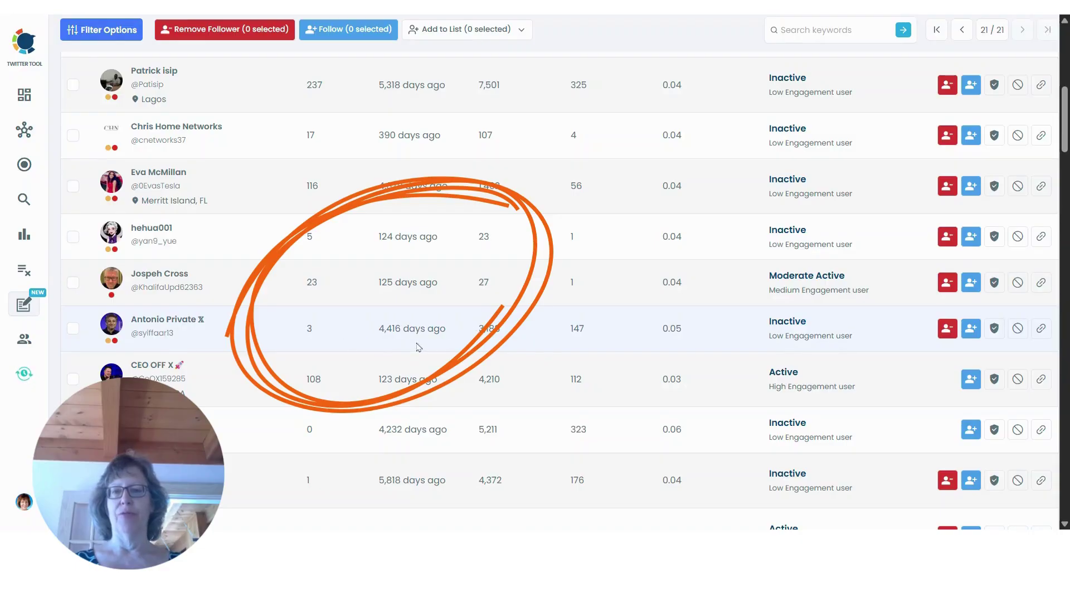
{"action": "left_click", "coordinate": [947, 327]}
{"action": "scroll", "coordinate": [919, 367], "scroll_direction": "down", "scroll_amount": 1}
{"action": "scroll", "coordinate": [914, 376], "scroll_direction": "down", "scroll_amount": 3}
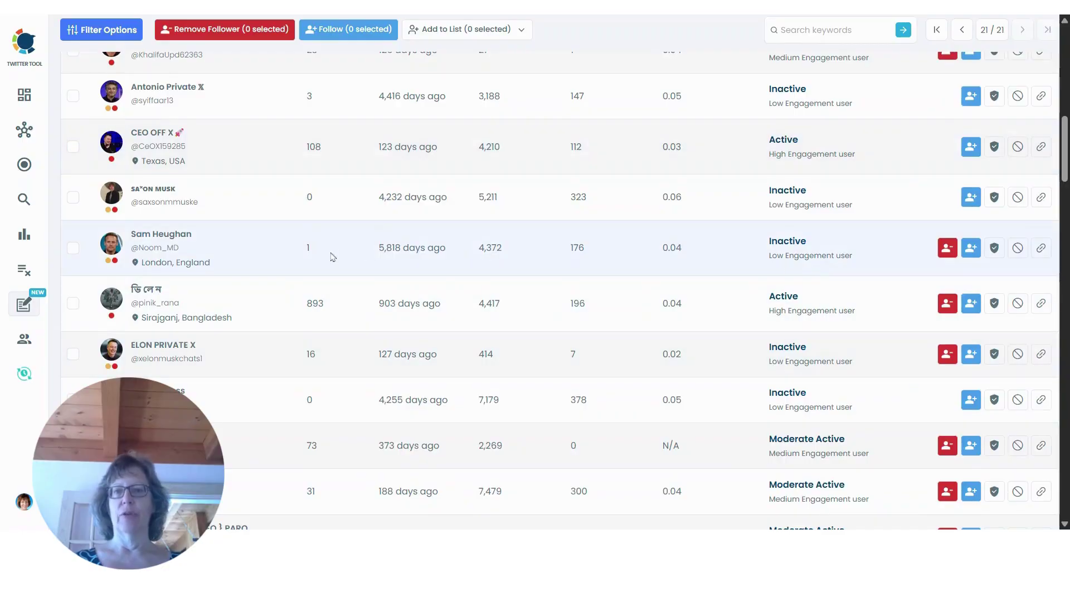
{"action": "left_click", "coordinate": [948, 250]}
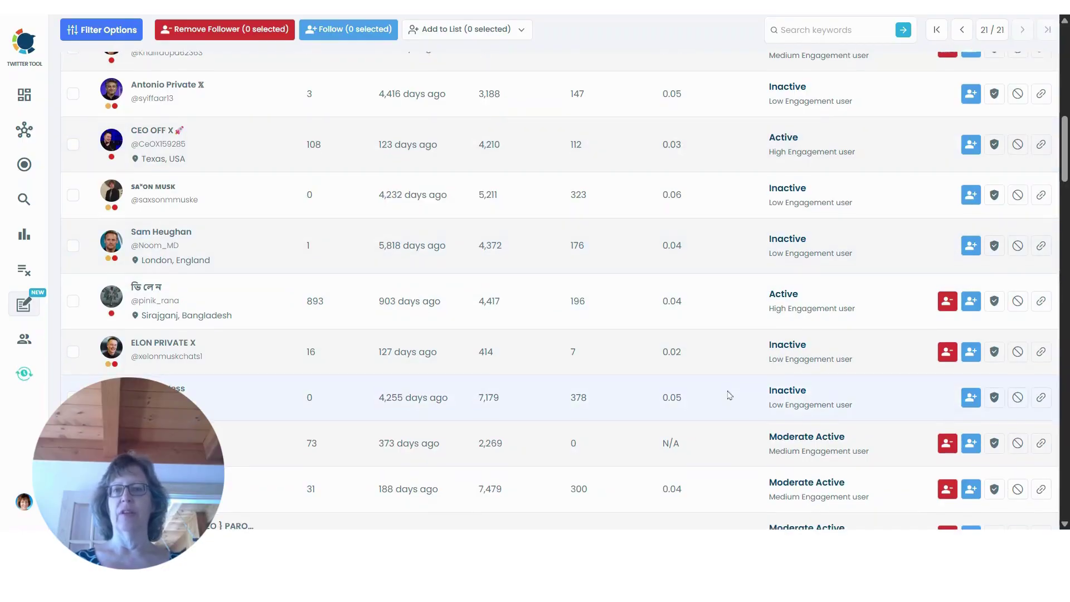
{"action": "scroll", "coordinate": [728, 394], "scroll_direction": "down", "scroll_amount": 3}
{"action": "scroll", "coordinate": [727, 393], "scroll_direction": "up", "scroll_amount": 2}
{"action": "scroll", "coordinate": [728, 393], "scroll_direction": "up", "scroll_amount": 10}
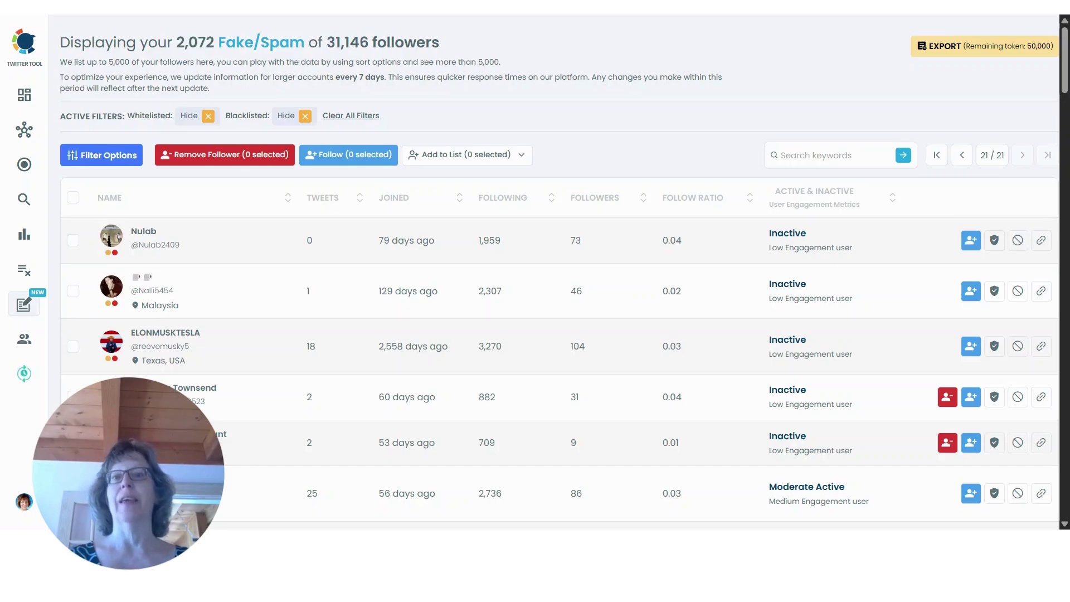
{"action": "mouse_move", "coordinate": [24, 163]}
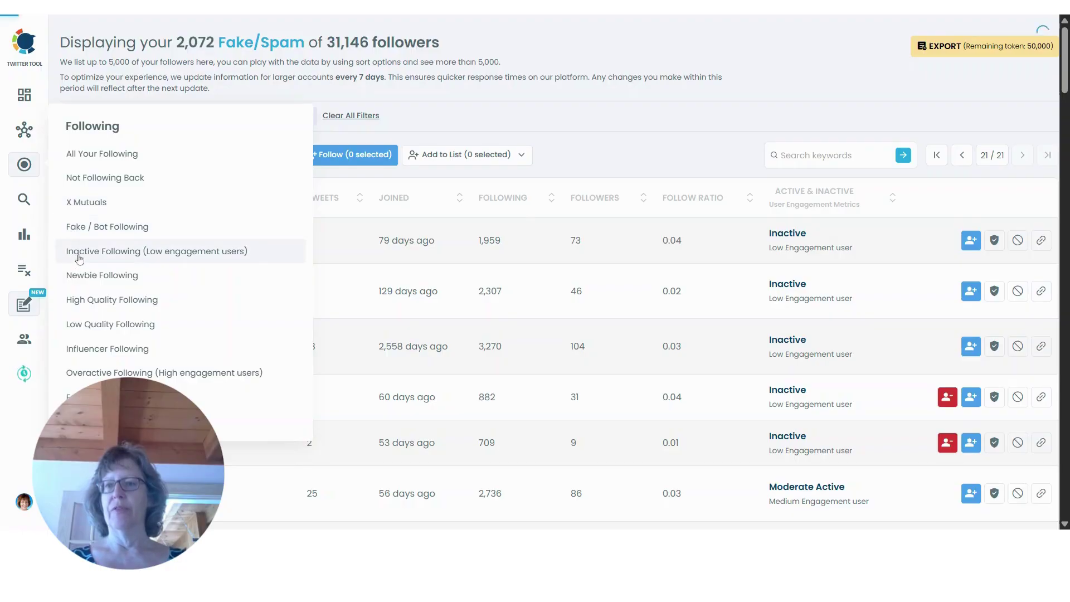
{"action": "left_click", "coordinate": [74, 251]}
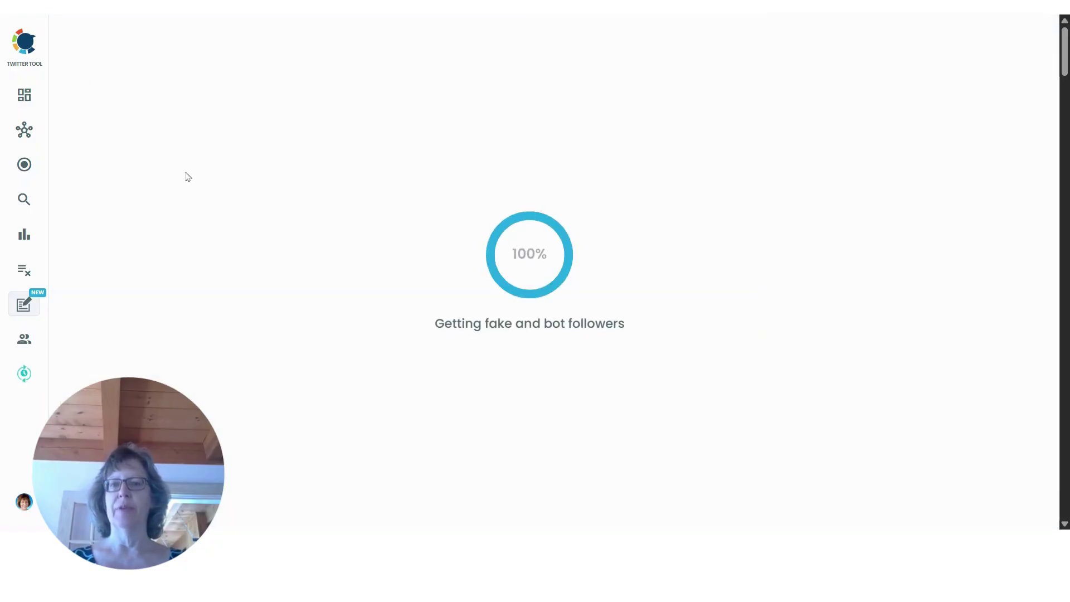
{"action": "scroll", "coordinate": [327, 425], "scroll_direction": "down", "scroll_amount": 3}
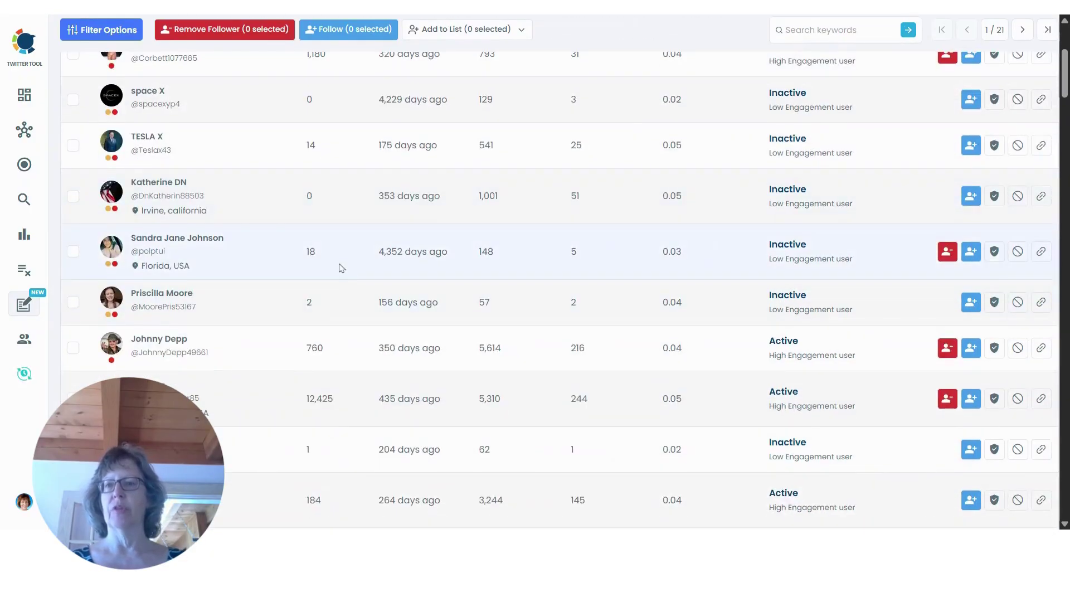
{"action": "scroll", "coordinate": [843, 377], "scroll_direction": "up", "scroll_amount": 3}
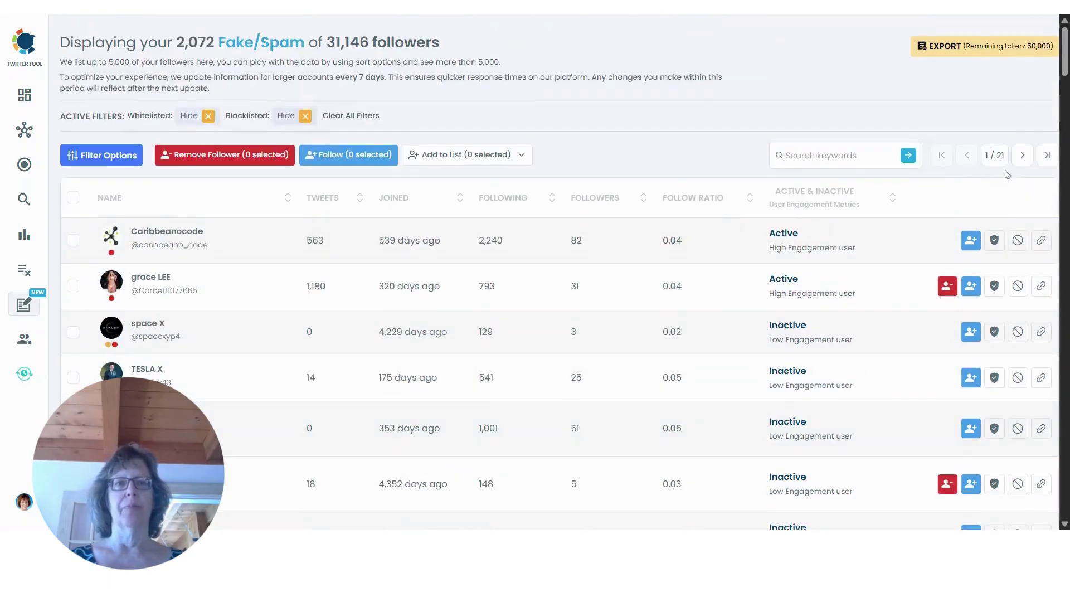
{"action": "left_click", "coordinate": [1022, 155]}
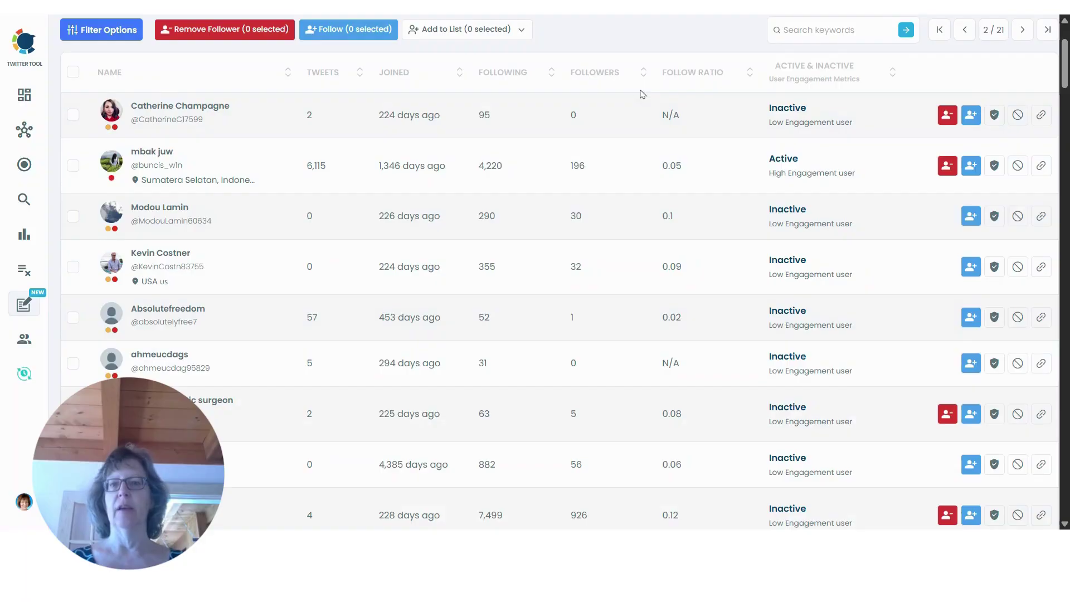
{"action": "scroll", "coordinate": [389, 289], "scroll_direction": "down", "scroll_amount": 2}
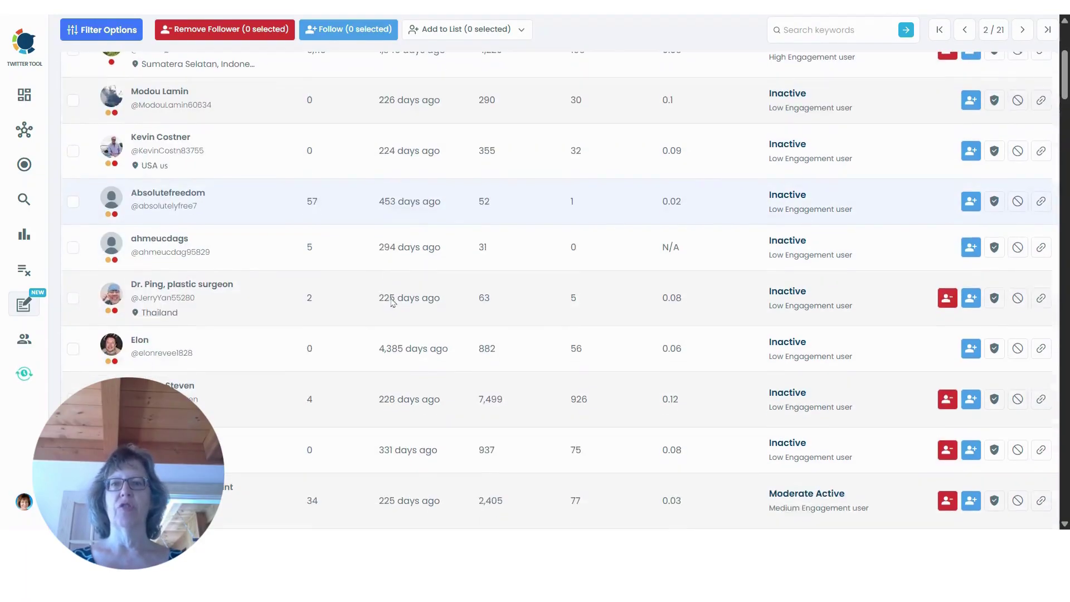
{"action": "scroll", "coordinate": [391, 302], "scroll_direction": "down", "scroll_amount": 4}
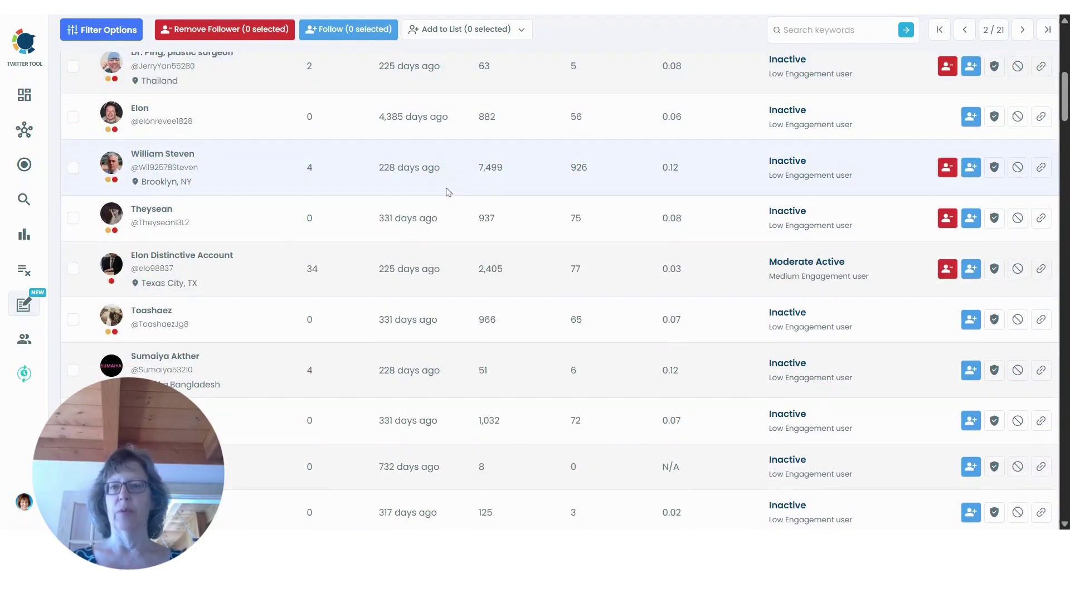
{"action": "left_click", "coordinate": [947, 217]}
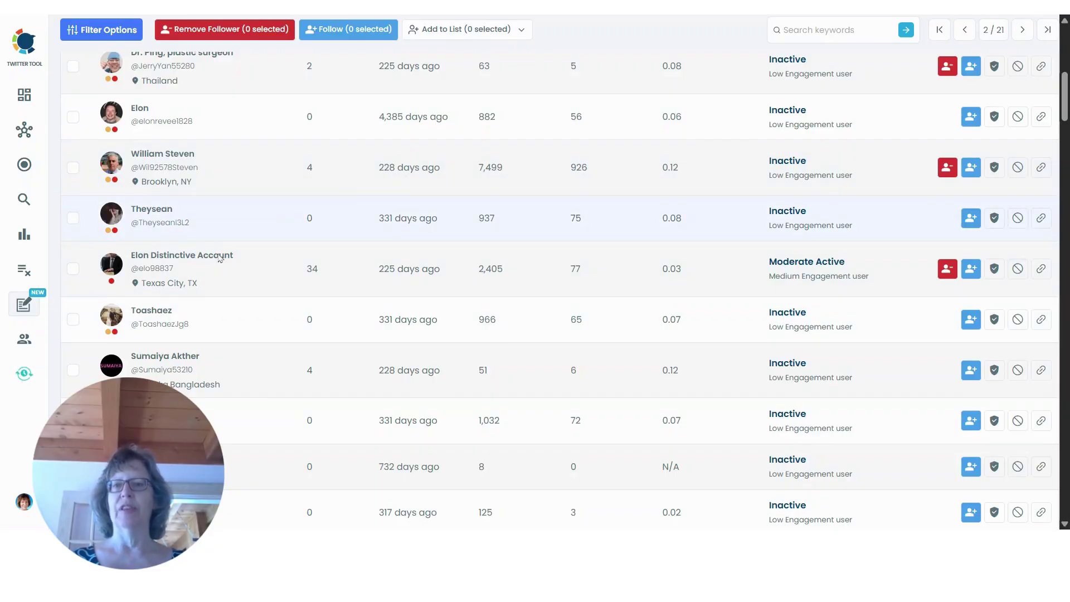
{"action": "scroll", "coordinate": [283, 235], "scroll_direction": "up", "scroll_amount": 8}
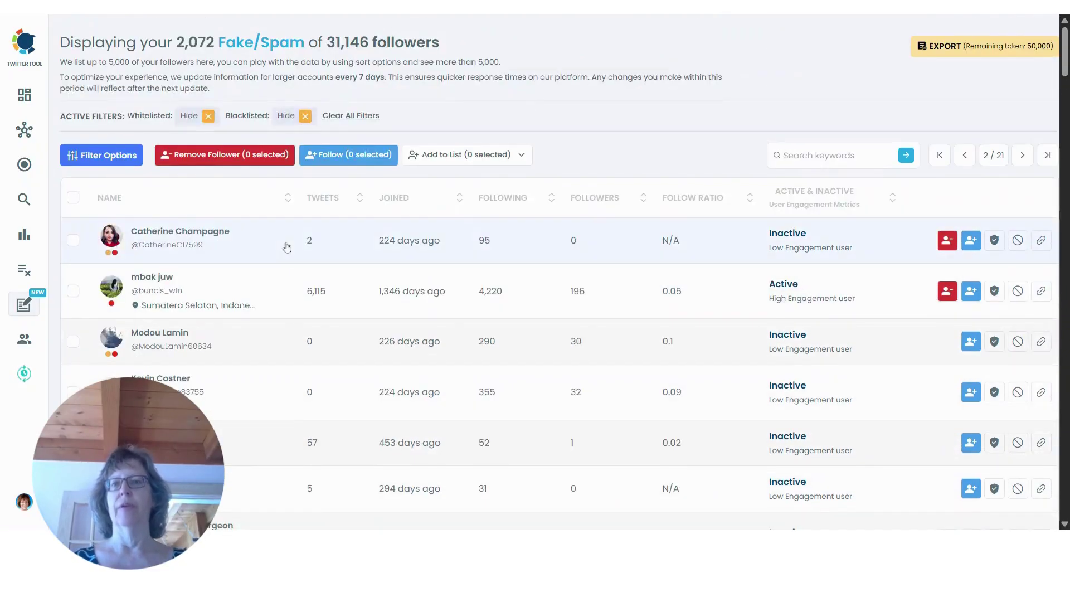
{"action": "mouse_move", "coordinate": [24, 165]}
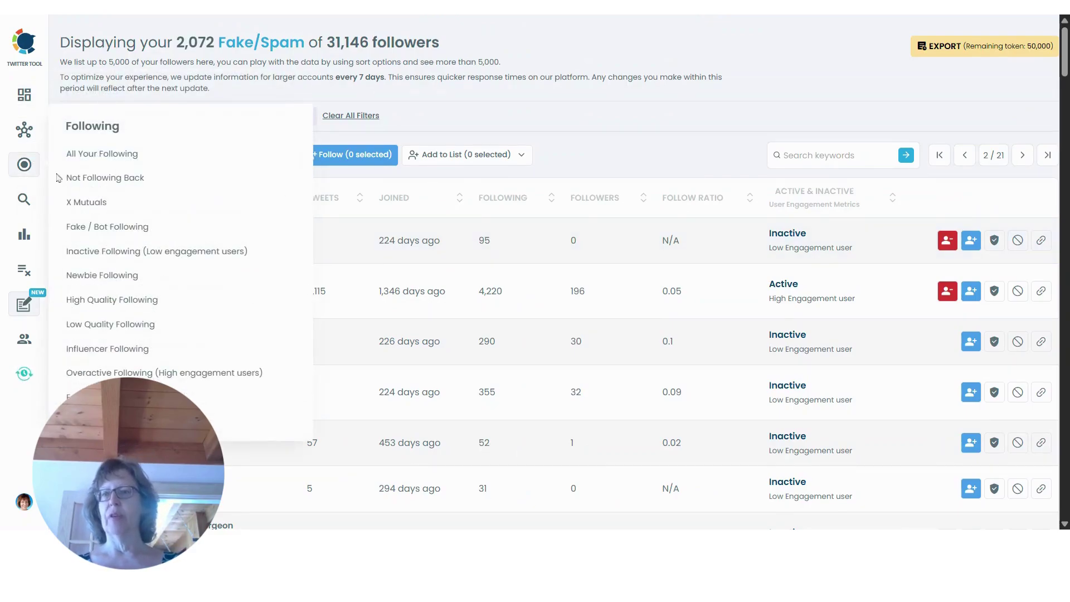
{"action": "left_click", "coordinate": [78, 252]}
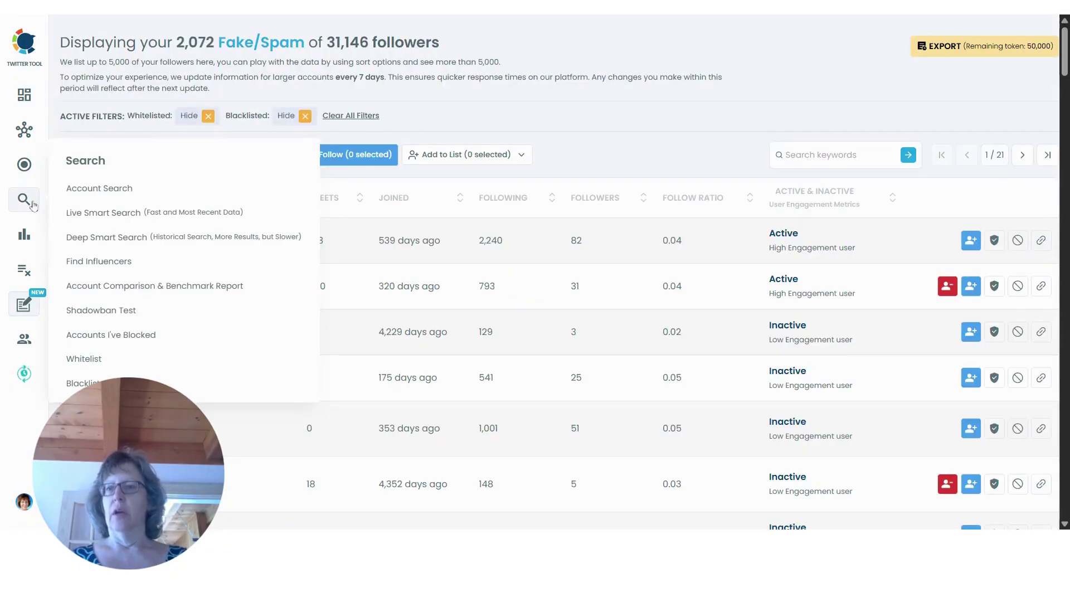
{"action": "mouse_move", "coordinate": [24, 234]}
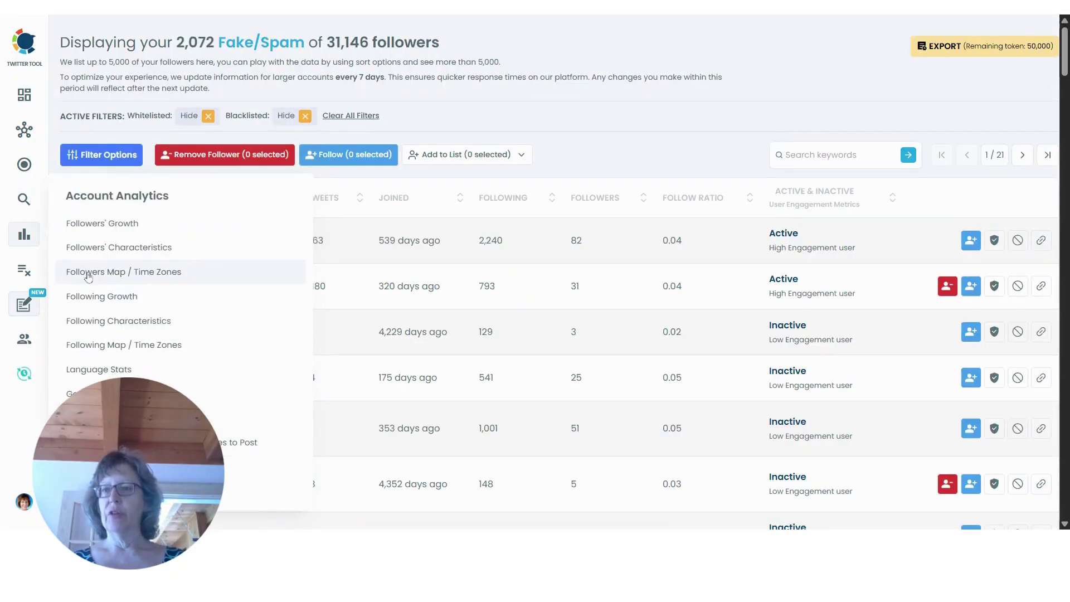
{"action": "left_click", "coordinate": [87, 273]}
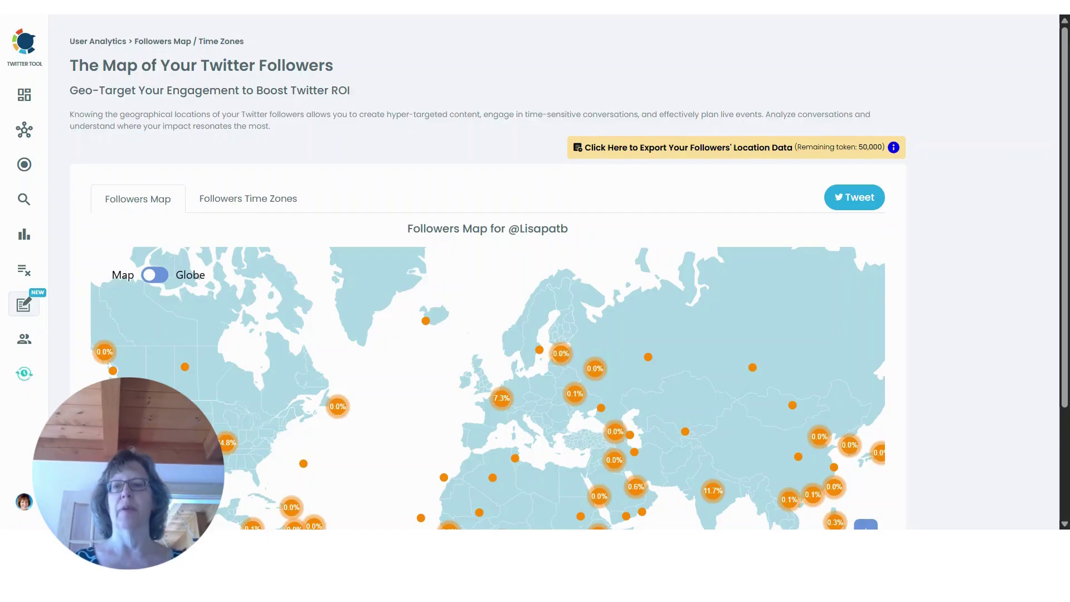
{"action": "scroll", "coordinate": [548, 370], "scroll_direction": "down", "scroll_amount": 2}
{"action": "scroll", "coordinate": [381, 353], "scroll_direction": "down", "scroll_amount": 2}
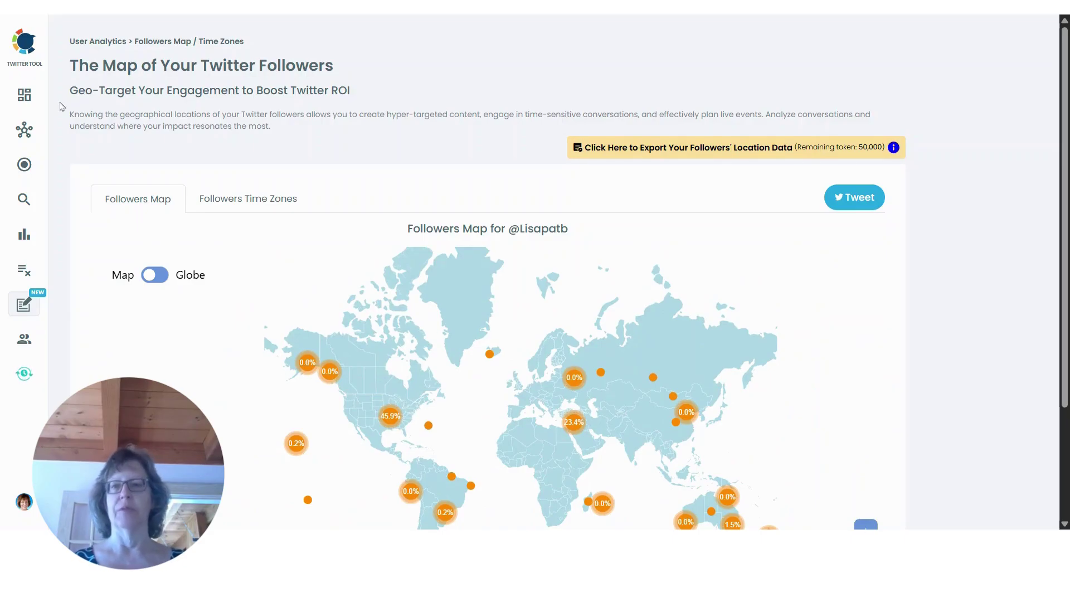
{"action": "mouse_move", "coordinate": [24, 235]}
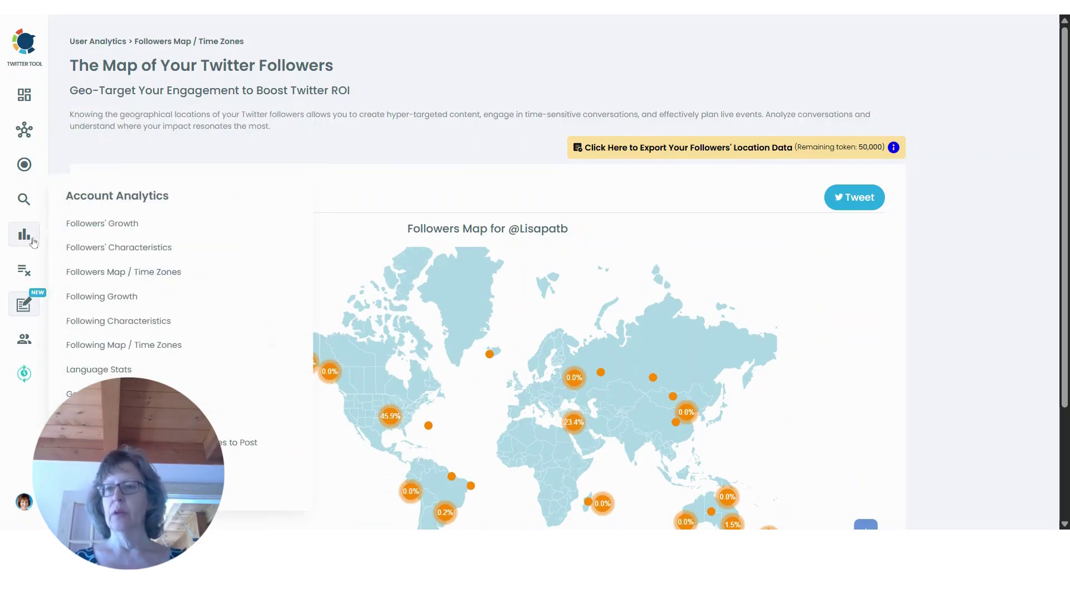
{"action": "left_click", "coordinate": [107, 254]}
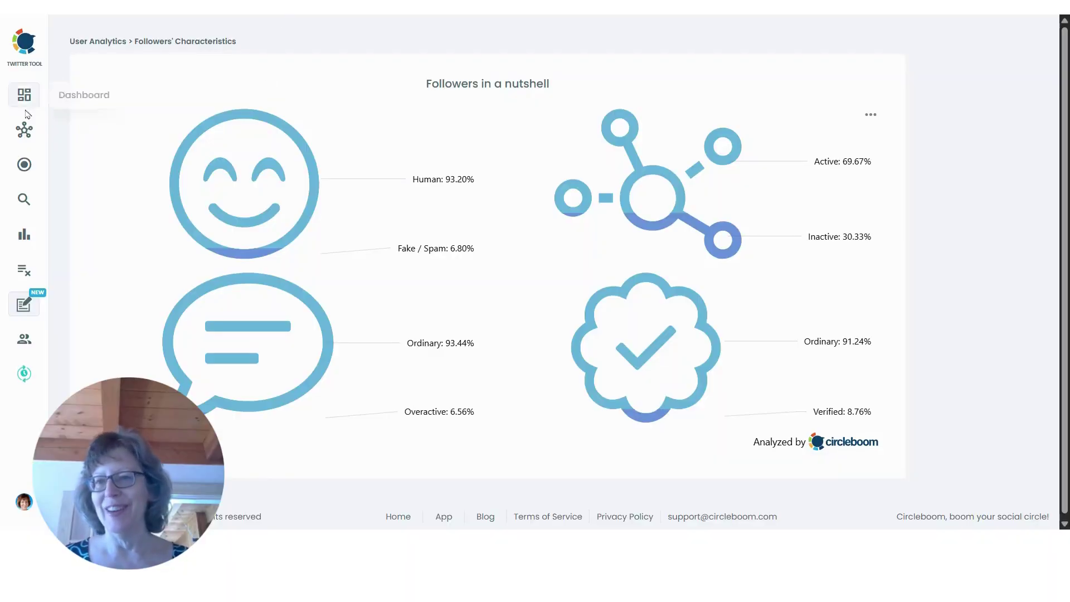
{"action": "mouse_move", "coordinate": [23, 129]}
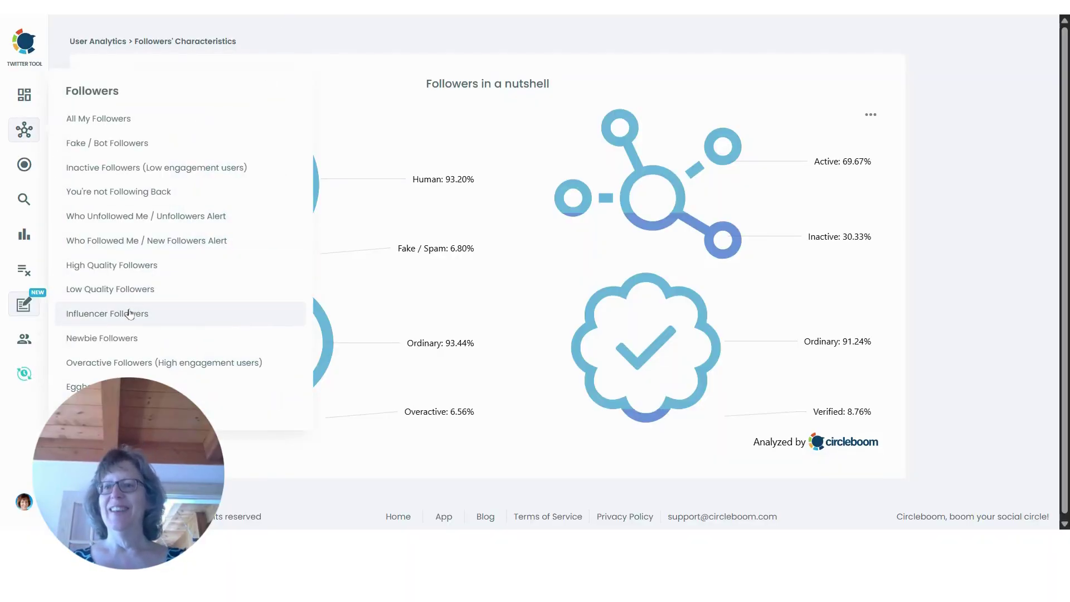
- Show the 46 influencer followers out of 31,146
{"action": "left_click", "coordinate": [131, 314]}
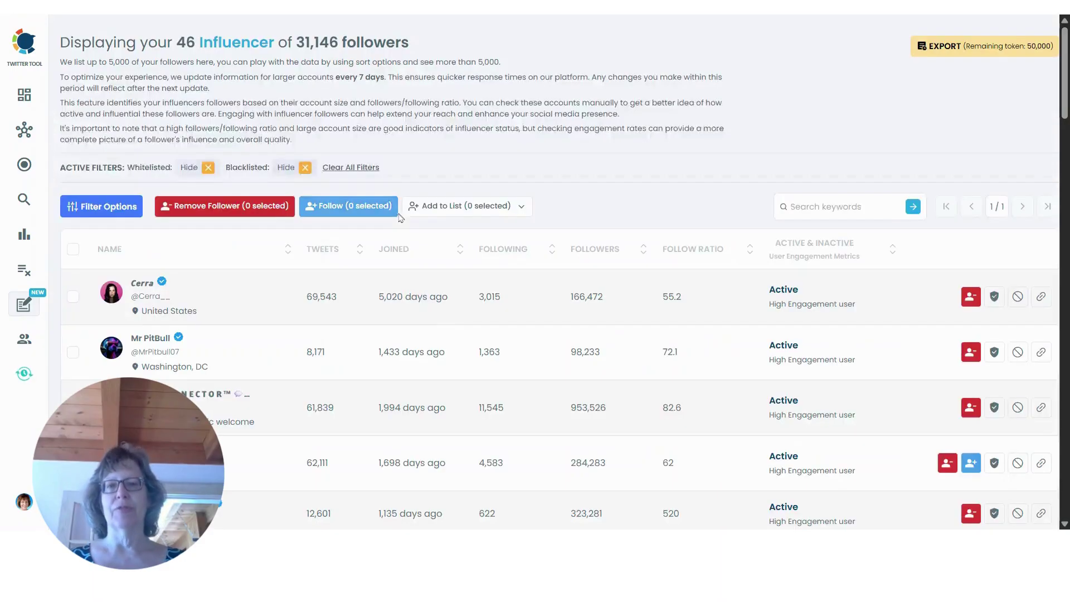
{"action": "scroll", "coordinate": [634, 435], "scroll_direction": "down", "scroll_amount": 3}
{"action": "scroll", "coordinate": [633, 435], "scroll_direction": "down", "scroll_amount": 1}
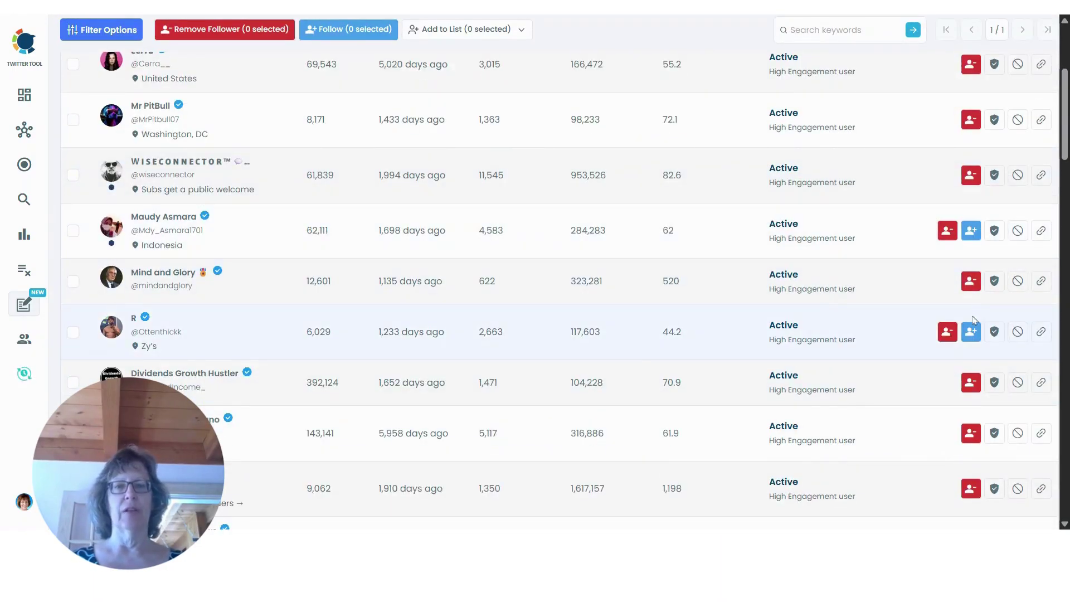
{"action": "scroll", "coordinate": [745, 341], "scroll_direction": "up", "scroll_amount": 3}
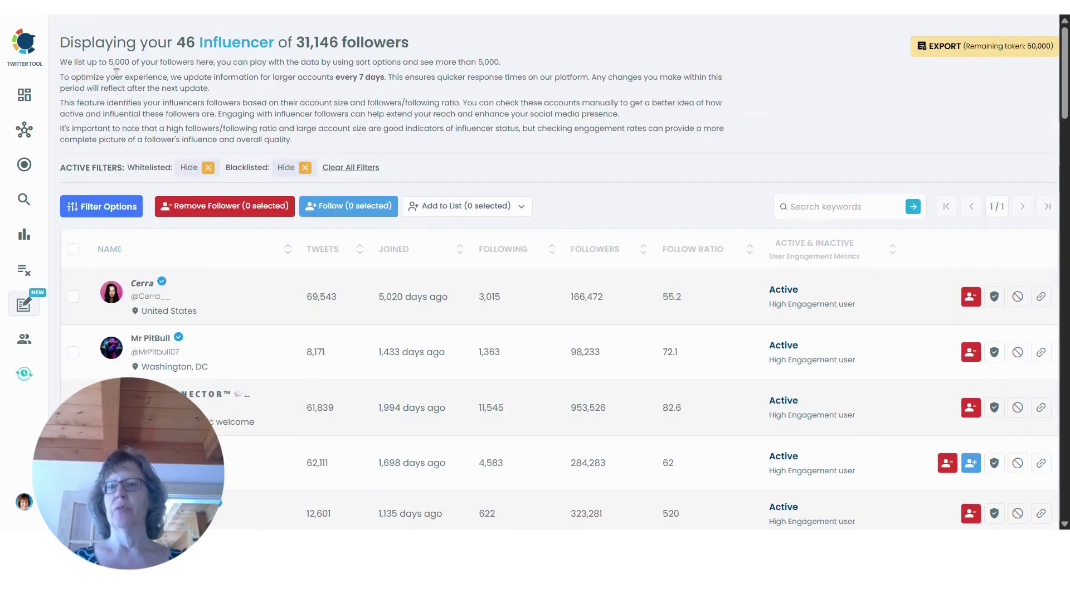
{"action": "scroll", "coordinate": [510, 402], "scroll_direction": "down", "scroll_amount": 5}
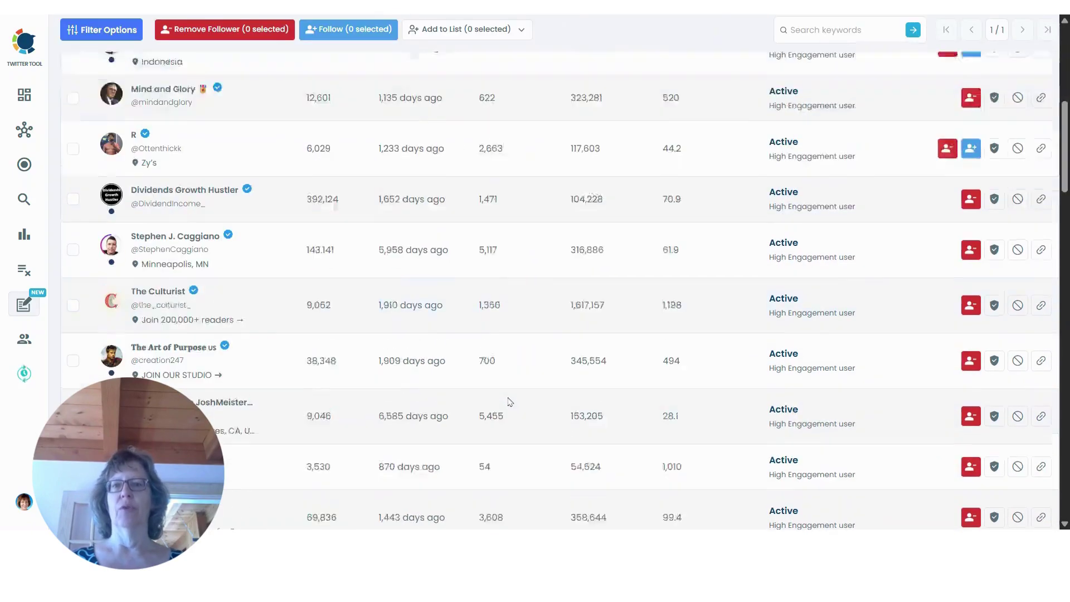
{"action": "scroll", "coordinate": [507, 402], "scroll_direction": "down", "scroll_amount": 4}
{"action": "scroll", "coordinate": [508, 403], "scroll_direction": "down", "scroll_amount": 5}
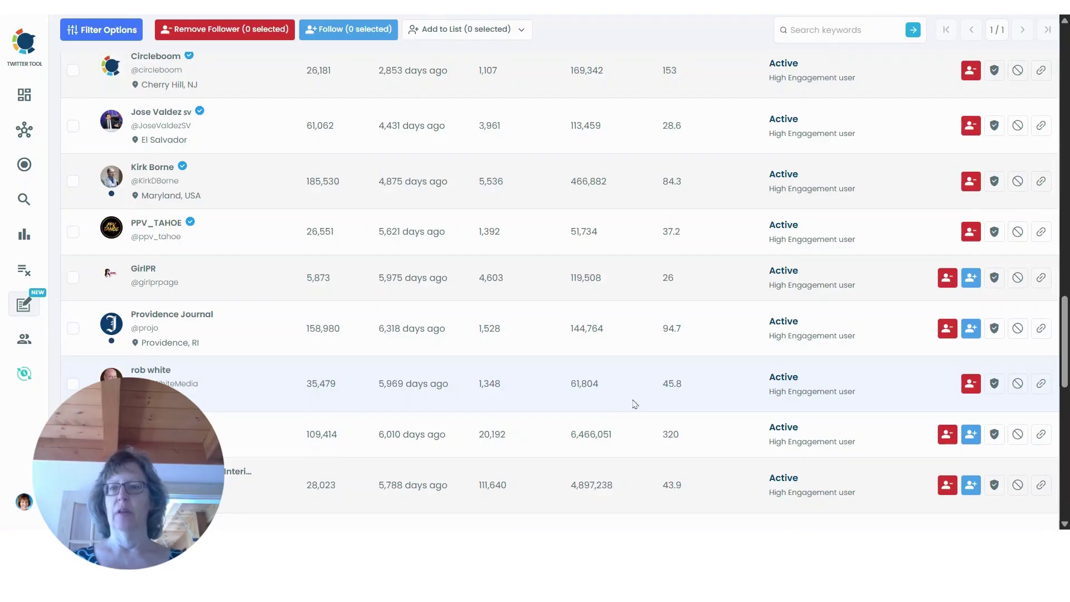
{"action": "scroll", "coordinate": [633, 404], "scroll_direction": "down", "scroll_amount": 3}
{"action": "scroll", "coordinate": [633, 404], "scroll_direction": "down", "scroll_amount": 5}
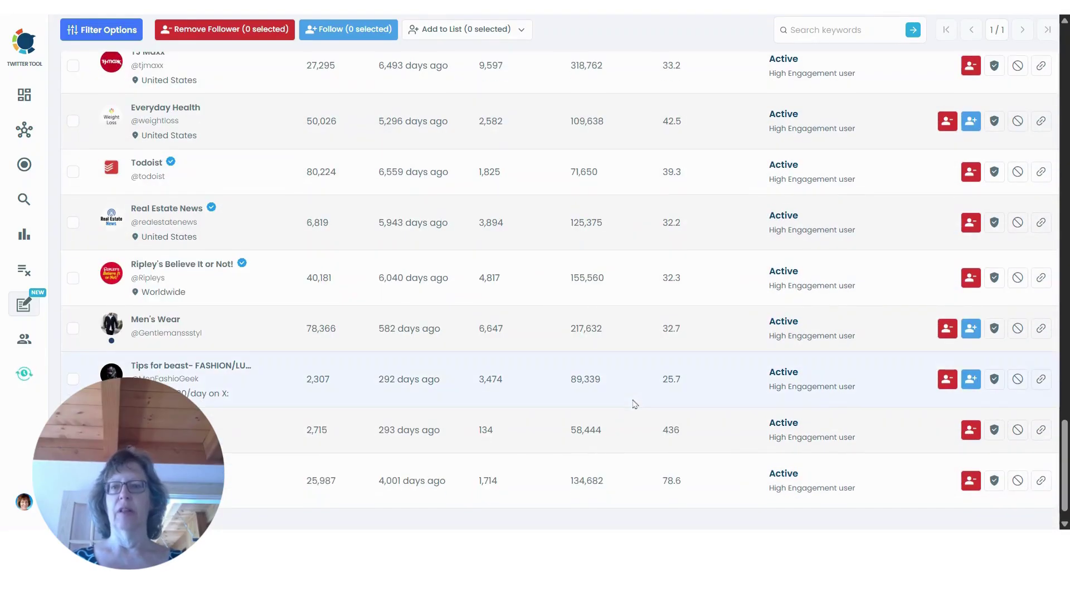
{"action": "scroll", "coordinate": [628, 396], "scroll_direction": "down", "scroll_amount": 2}
{"action": "scroll", "coordinate": [628, 396], "scroll_direction": "up", "scroll_amount": 10}
{"action": "scroll", "coordinate": [629, 397], "scroll_direction": "up", "scroll_amount": 10}
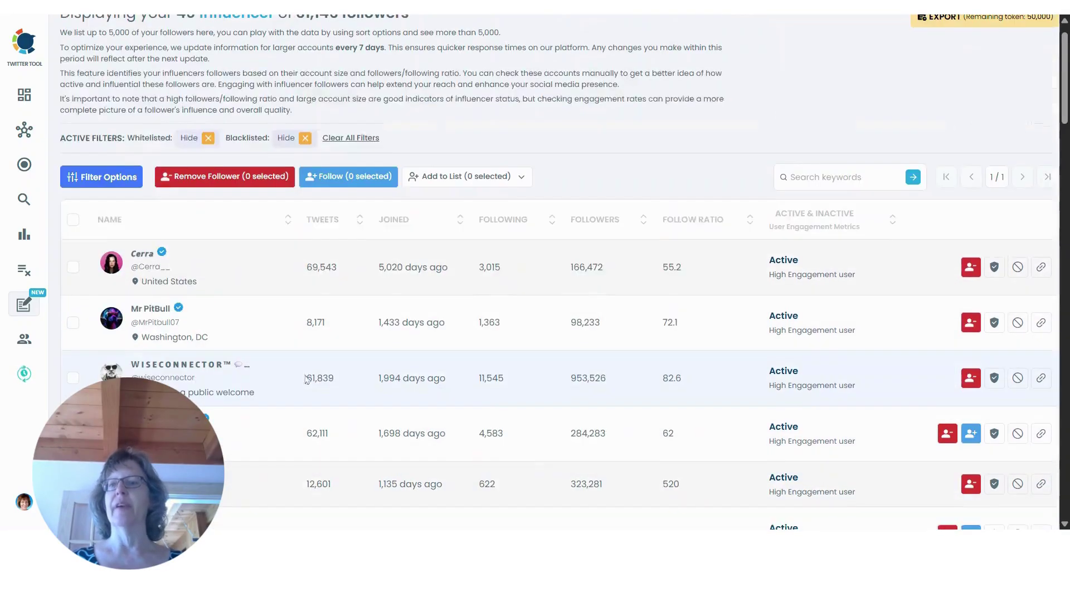
- Open and close the X Post Planner panel, then return to the Dashboard
{"action": "left_click", "coordinate": [24, 306]}
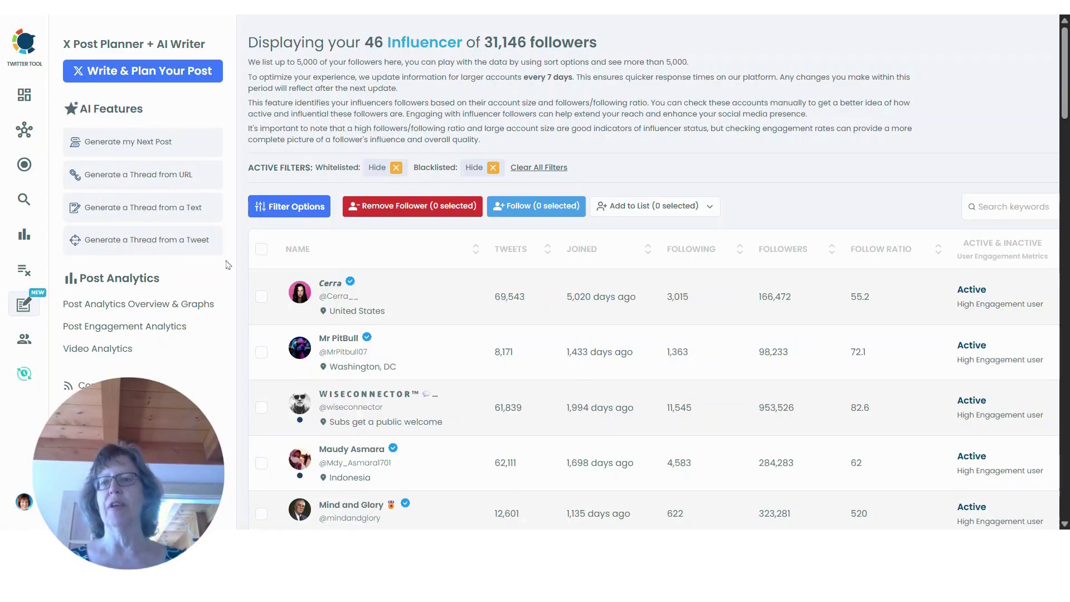
{"action": "left_click", "coordinate": [25, 345]}
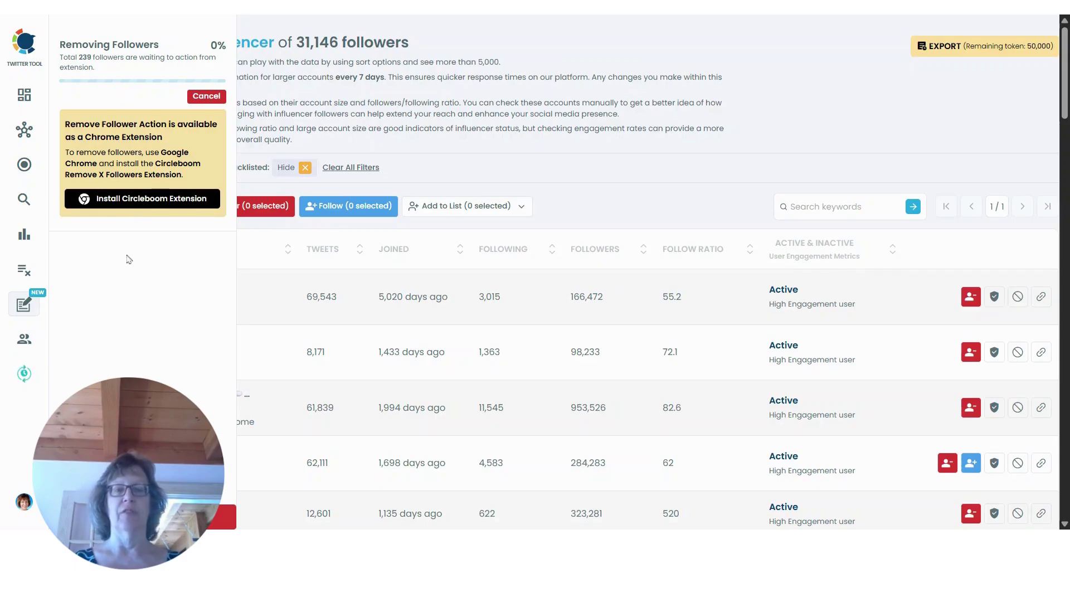
{"action": "left_click", "coordinate": [23, 95]}
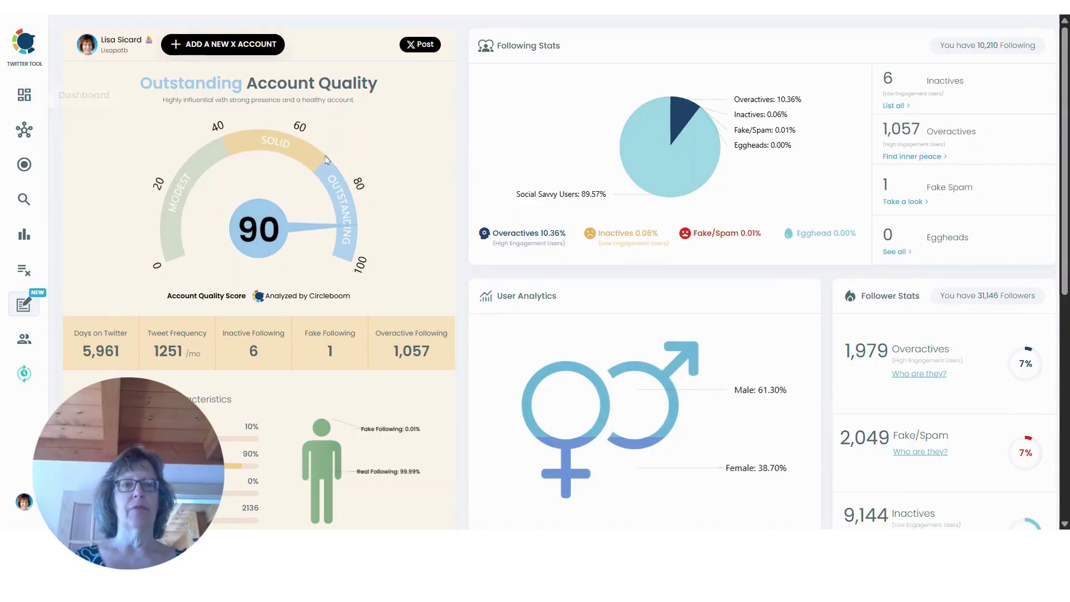
{"action": "scroll", "coordinate": [738, 187], "scroll_direction": "down", "scroll_amount": 5}
{"action": "scroll", "coordinate": [738, 188], "scroll_direction": "up", "scroll_amount": 2}
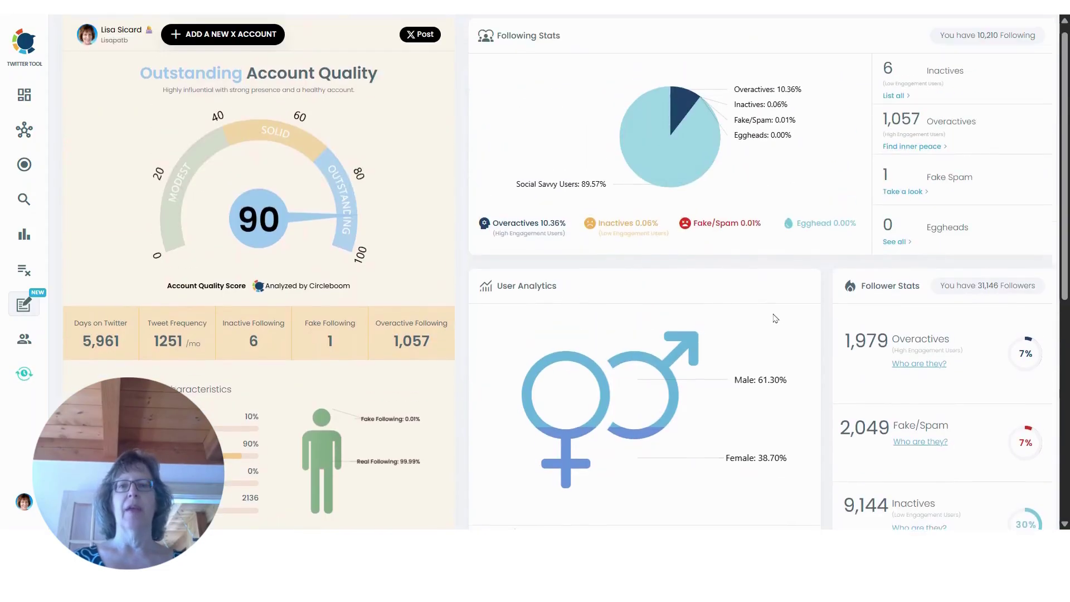
{"action": "scroll", "coordinate": [775, 318], "scroll_direction": "up", "scroll_amount": 3}
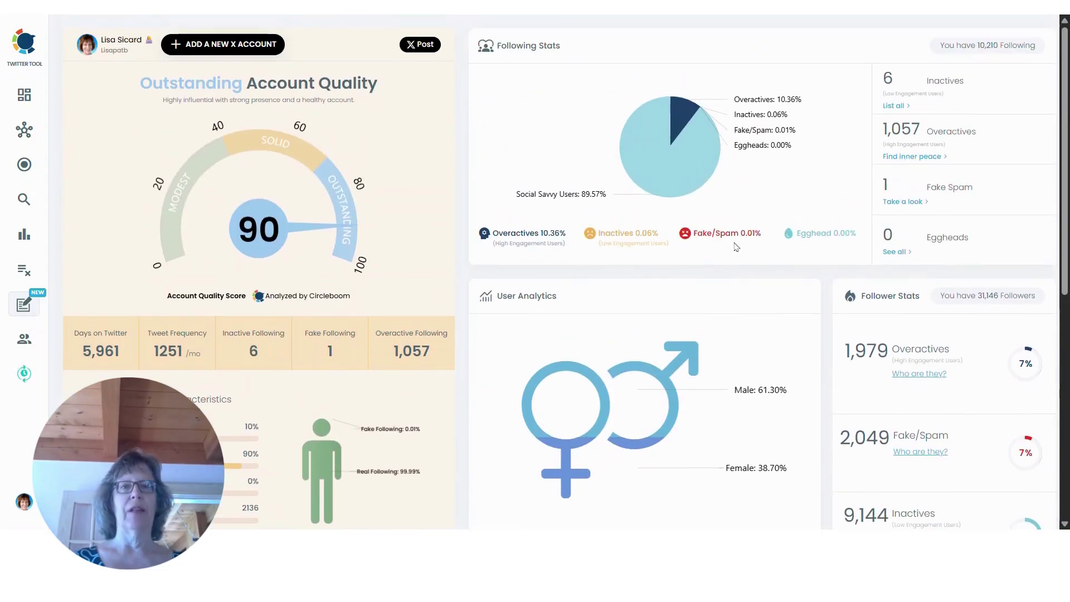